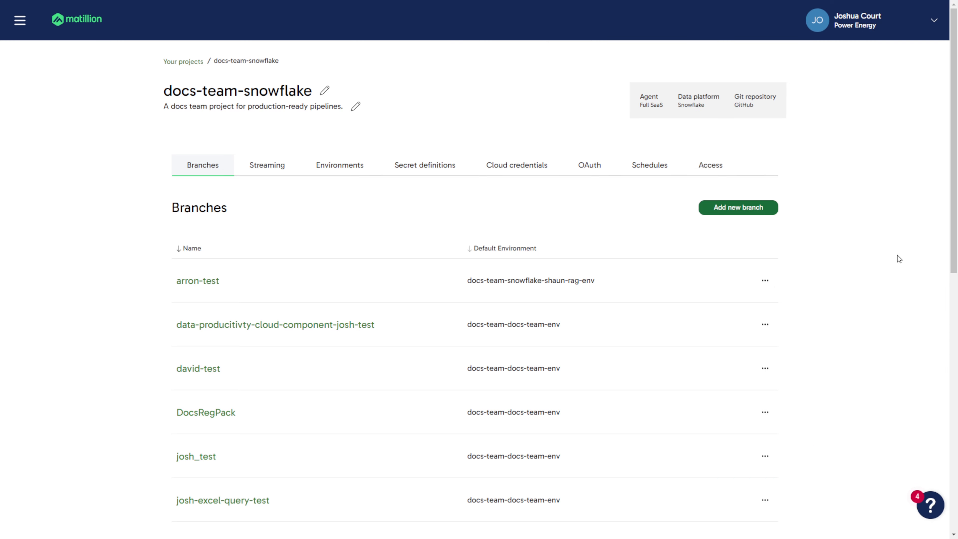
Step: Open the Salesforce-Email-Templates branch of the docs-team-snowflake project
scroll(848, 323, "down", 7)
scroll(848, 325, "down", 4)
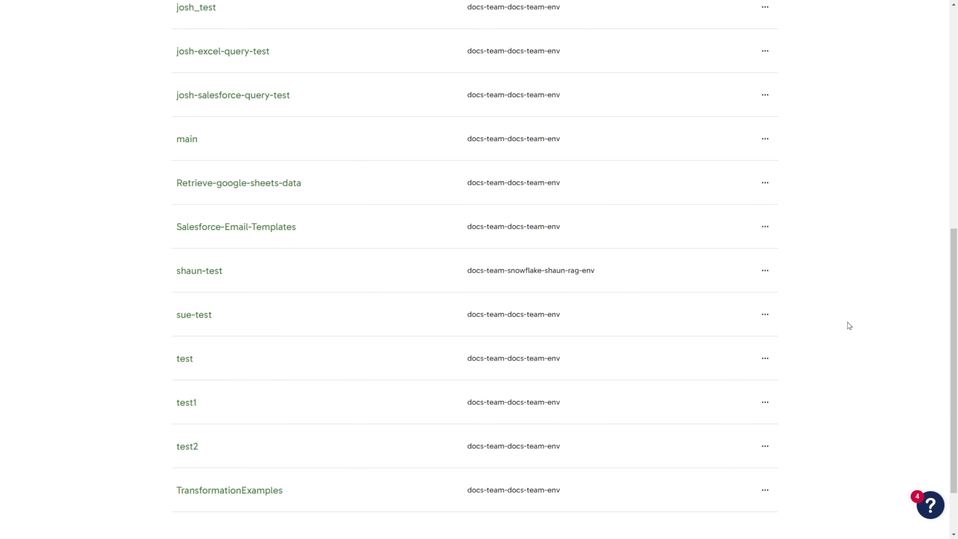
left_click(288, 227)
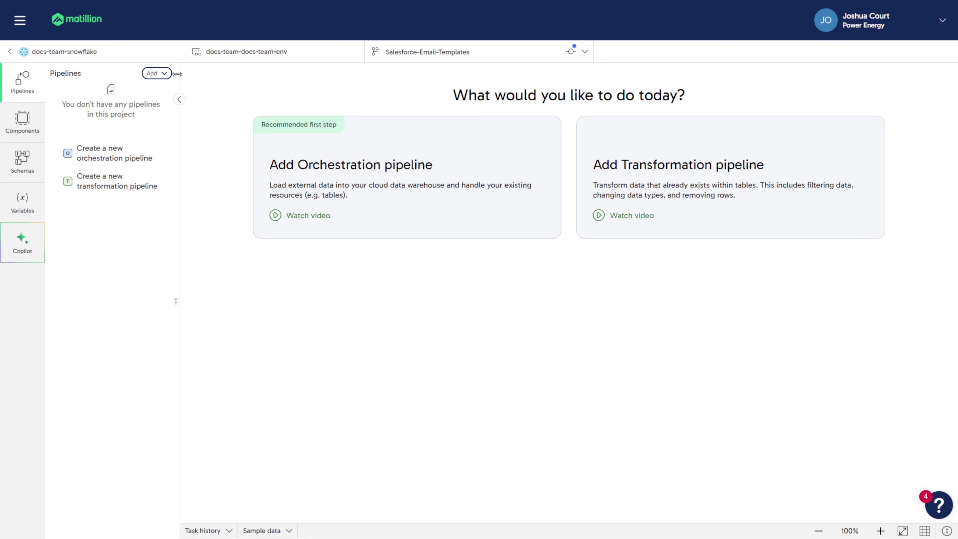
Step: Add an orchestration pipeline named "Extract Salesforce Data" to the project
left_click(155, 72)
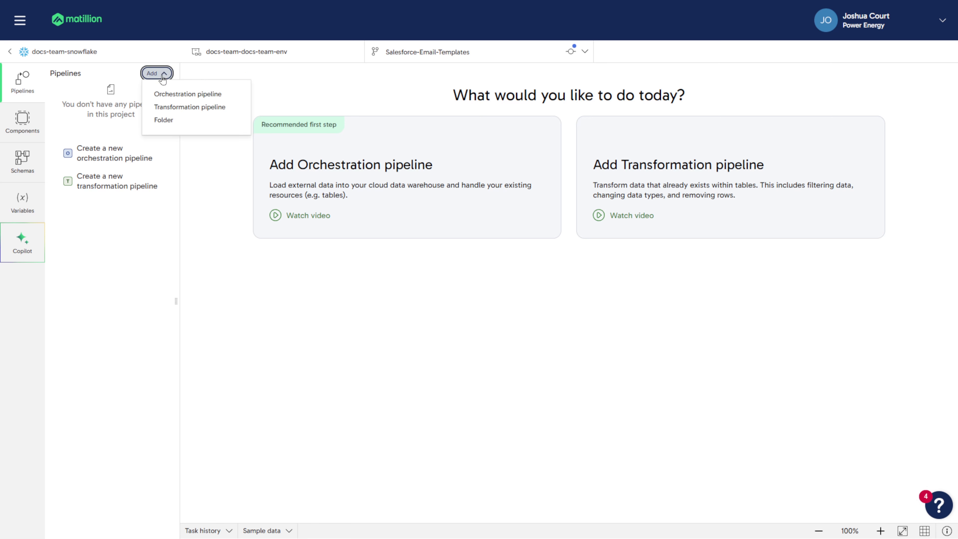
left_click(168, 97)
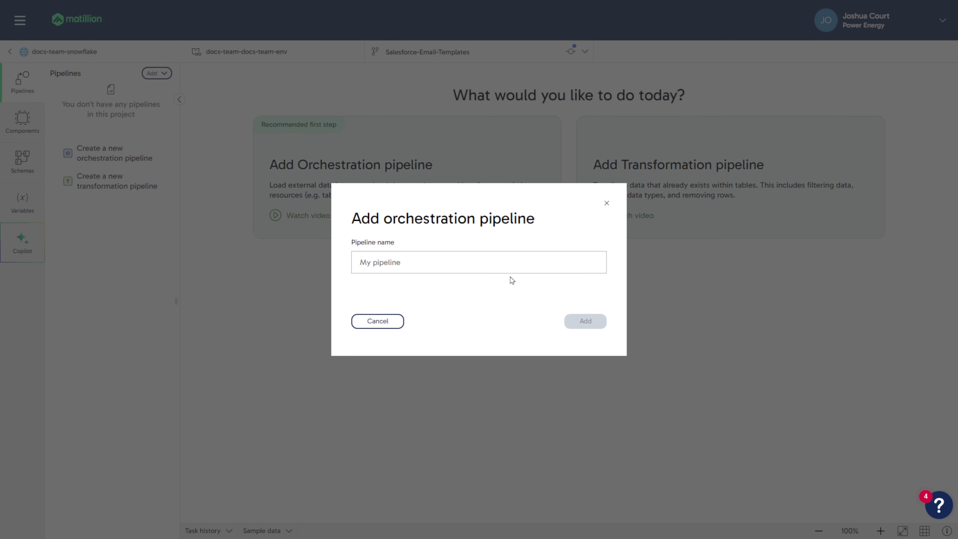
left_click(511, 263)
type("Extr")
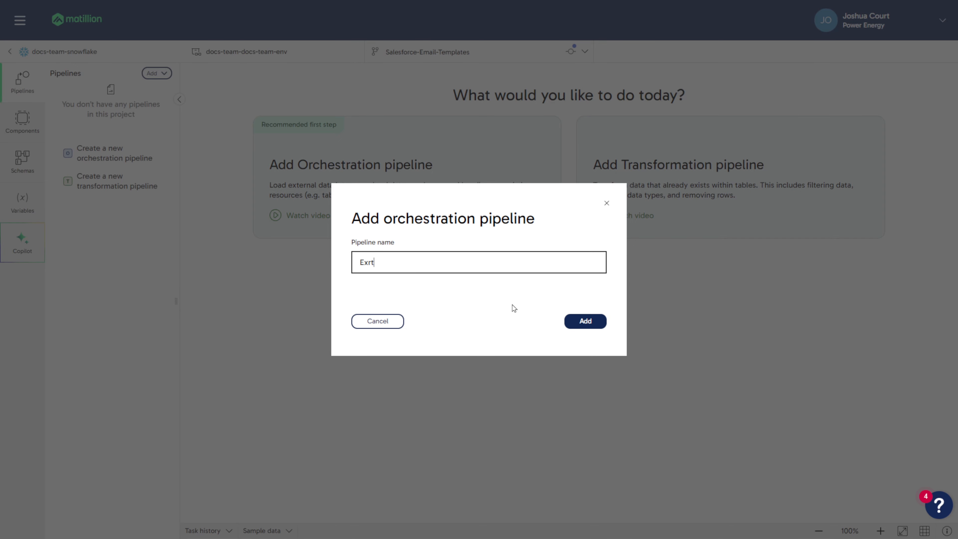
key("BackSpace")
type("racct")
key("BackSpace")
key("BackSpace")
key("BackSpace")
type("ct Salesforce Data")
left_click(583, 321)
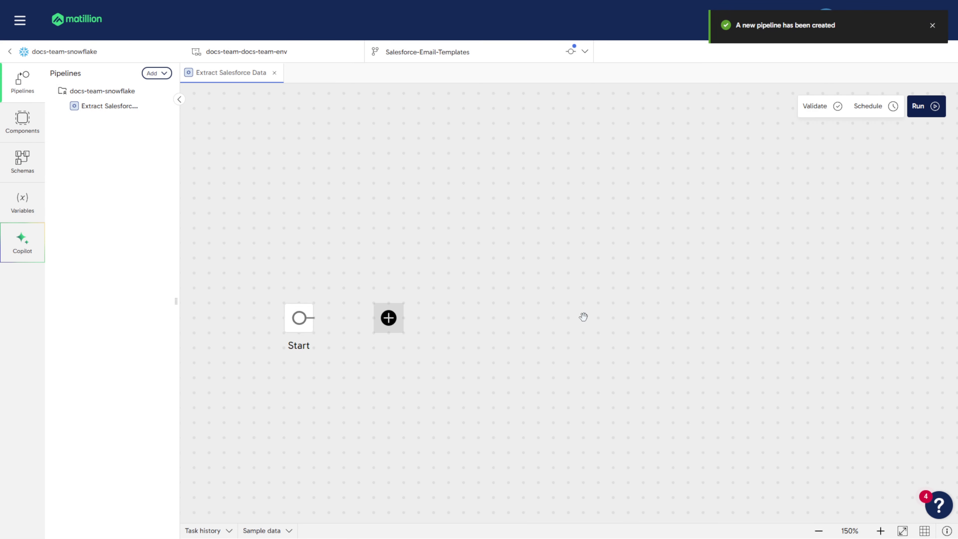
Step: Add a Salesforce Query component after the Start component in the pipeline
left_click(390, 327)
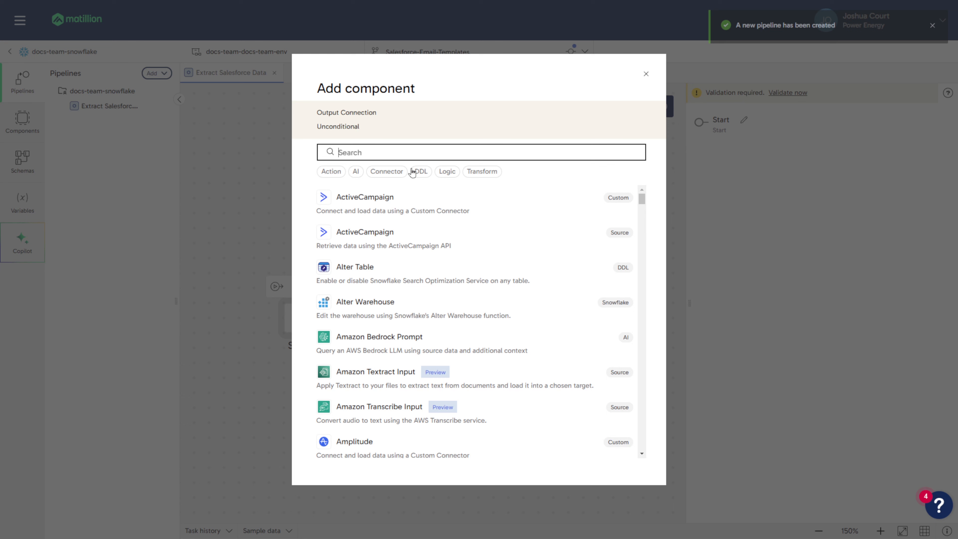
type("sales")
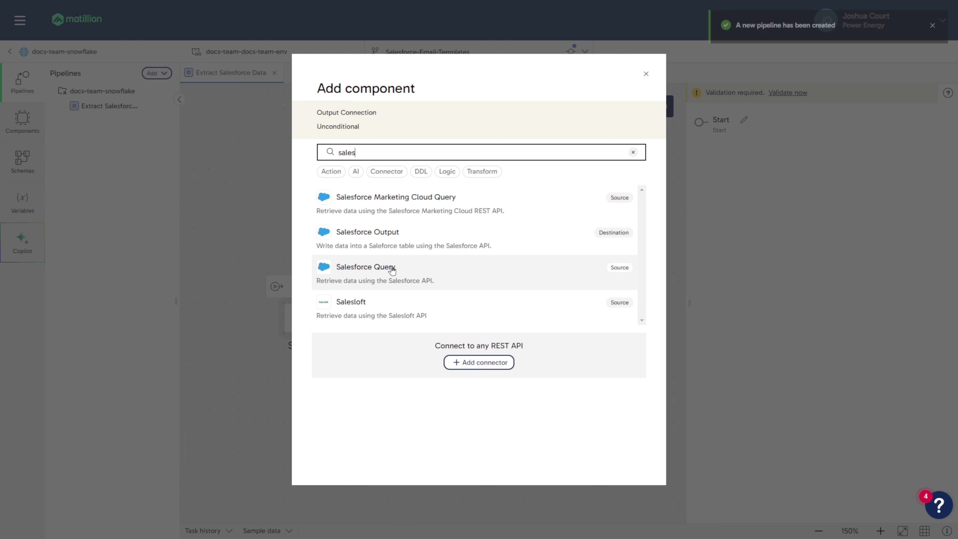
left_click(465, 280)
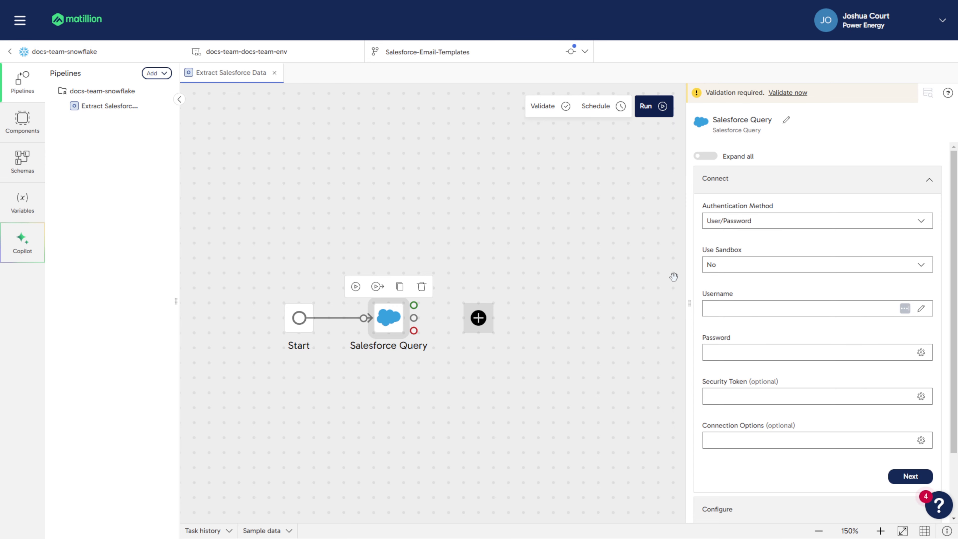
Step: Set the Salesforce Query's authentication method to OAuth and its Use Sandbox option to Yes
left_click(768, 220)
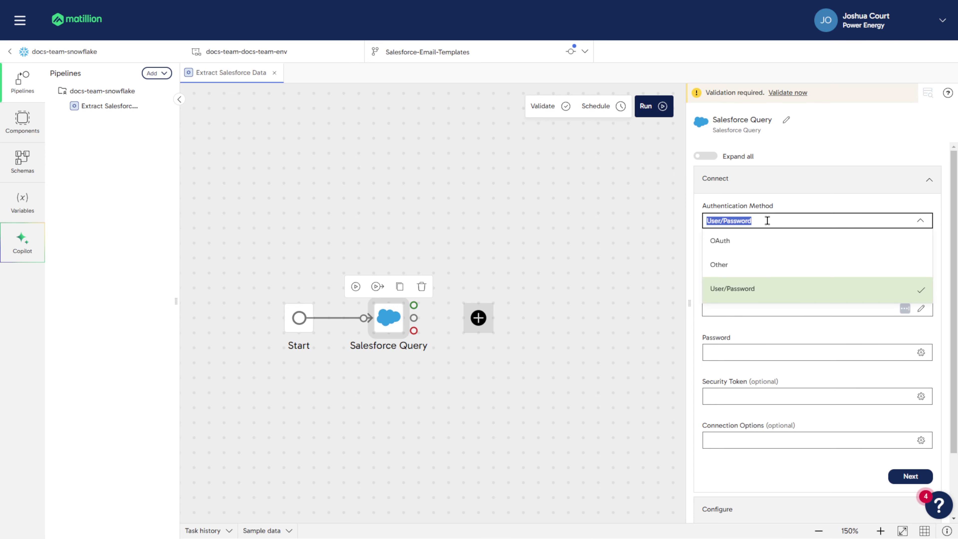
left_click(752, 244)
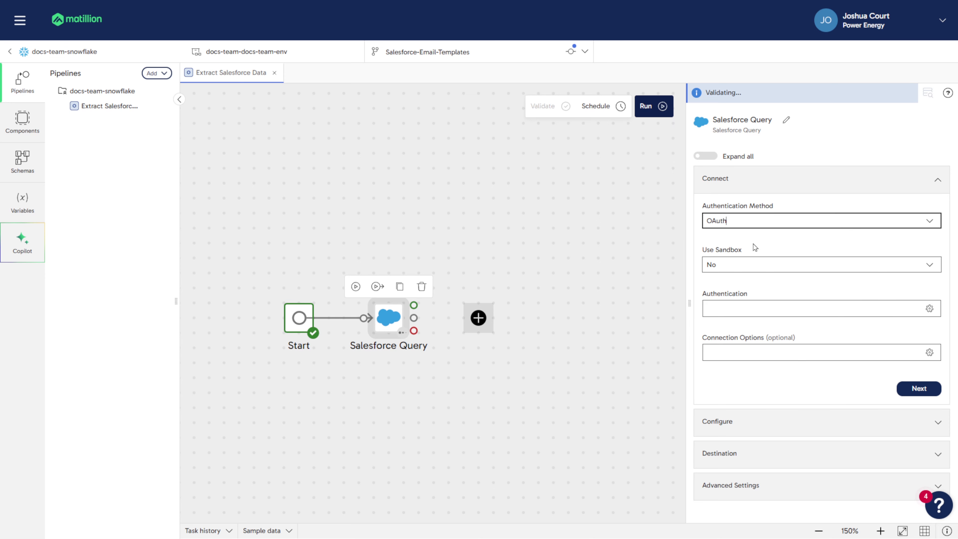
left_click(775, 263)
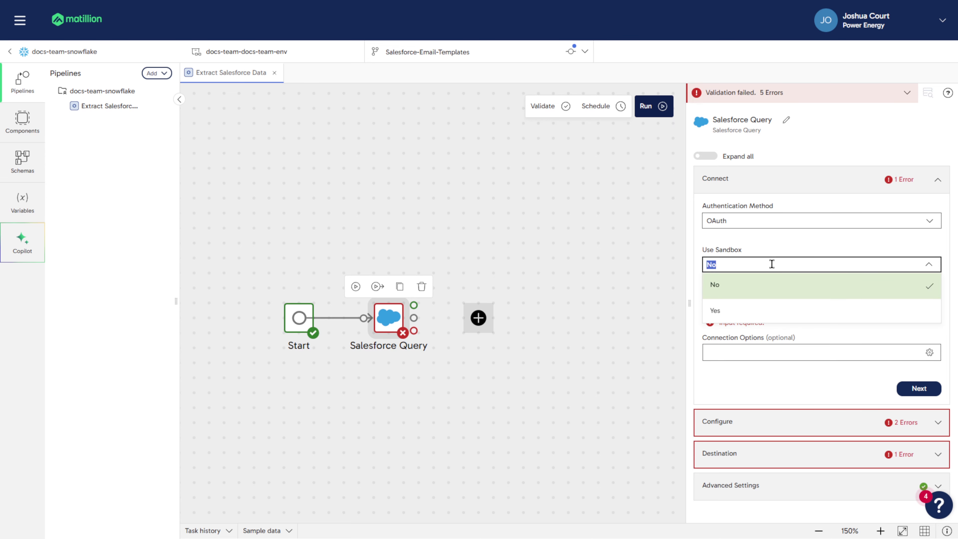
left_click(744, 311)
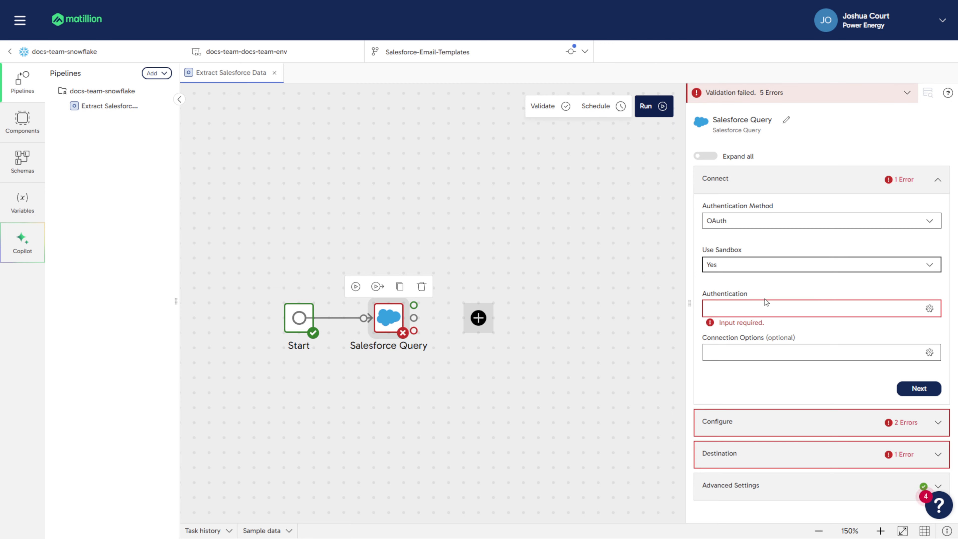
Step: Assign the existing Salesforce sandbox integrations OAuth profile as the Salesforce Query's authentication and save it
left_click(889, 318)
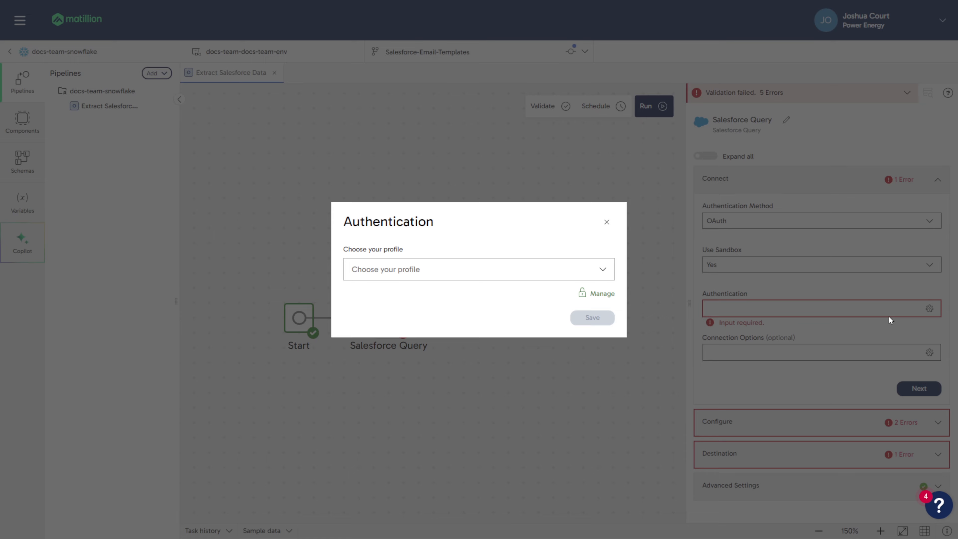
left_click(603, 270)
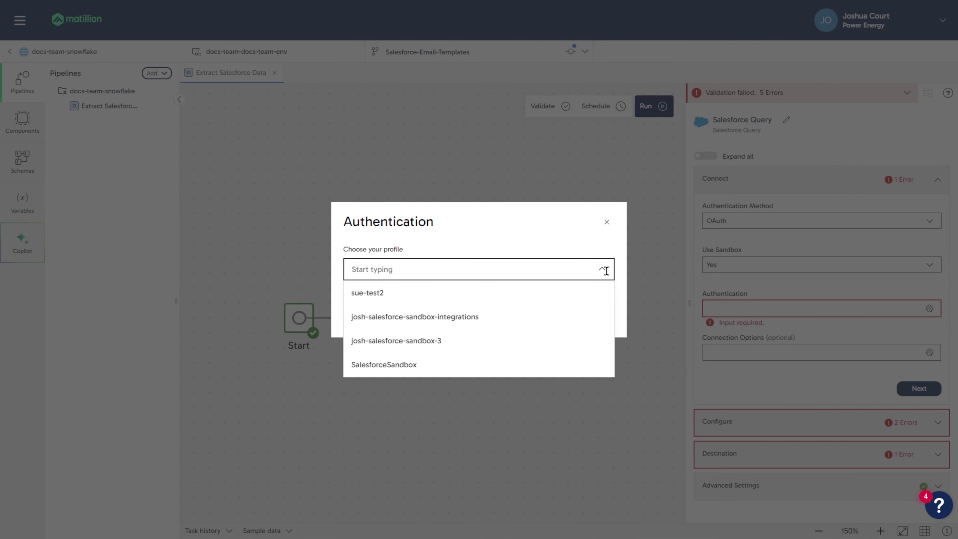
left_click(503, 321)
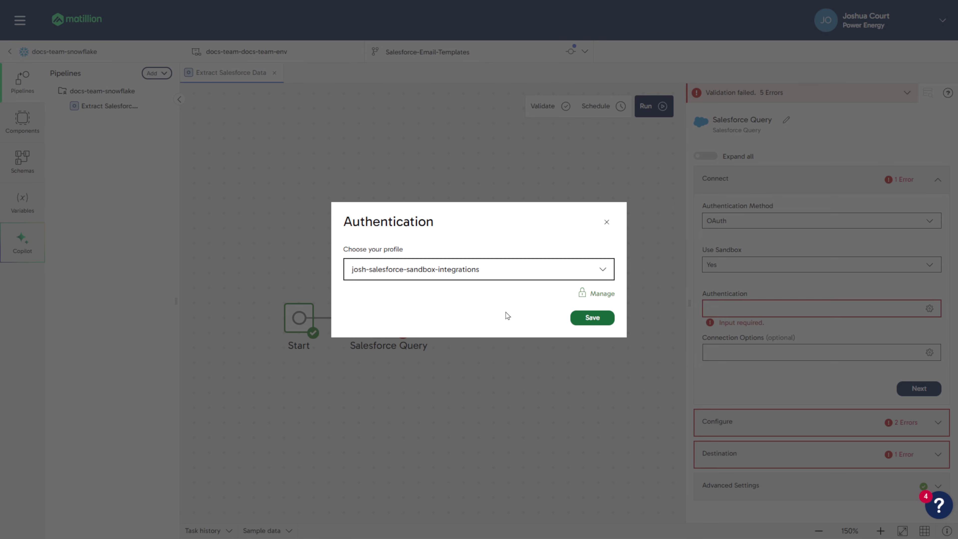
left_click(593, 318)
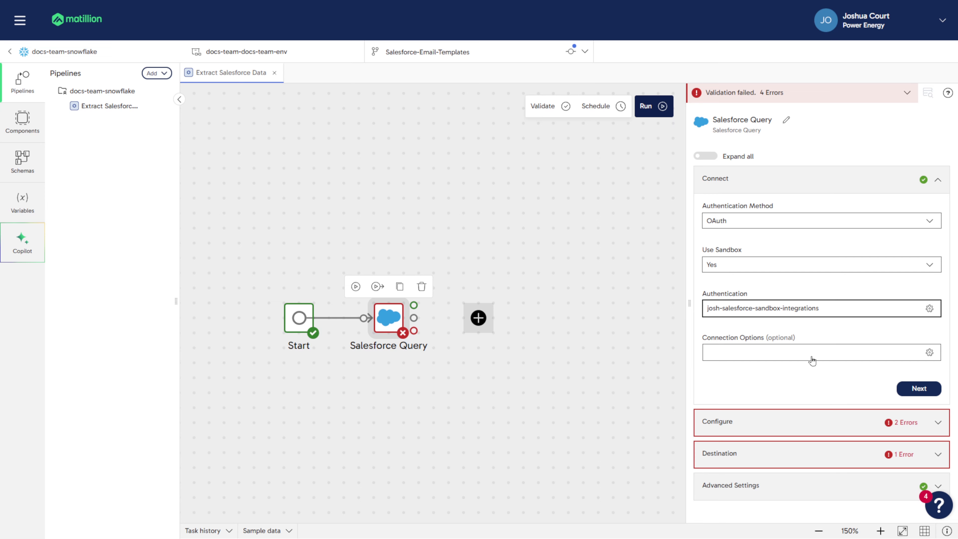
Step: Set the Salesforce Query's data source to EmailTemplate in its Configure settings
left_click(792, 430)
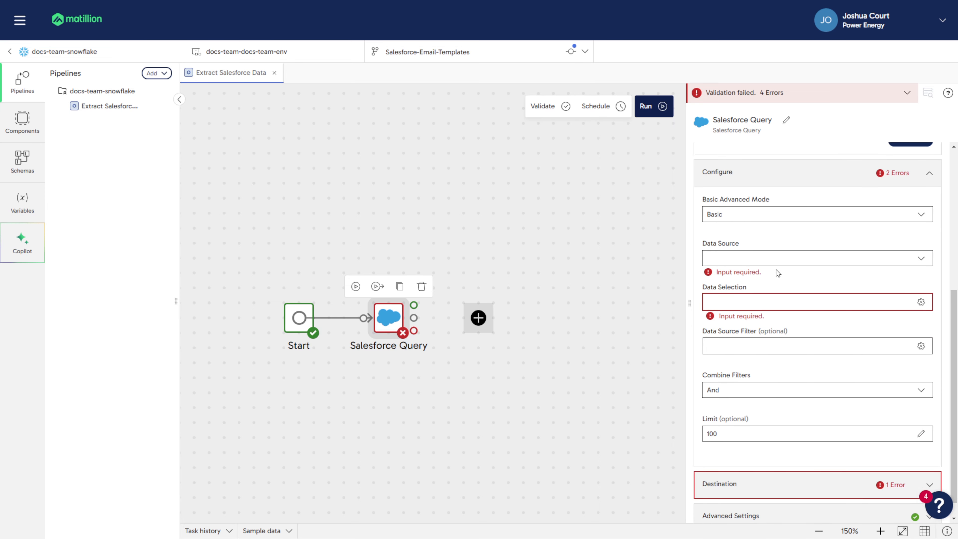
left_click(798, 258)
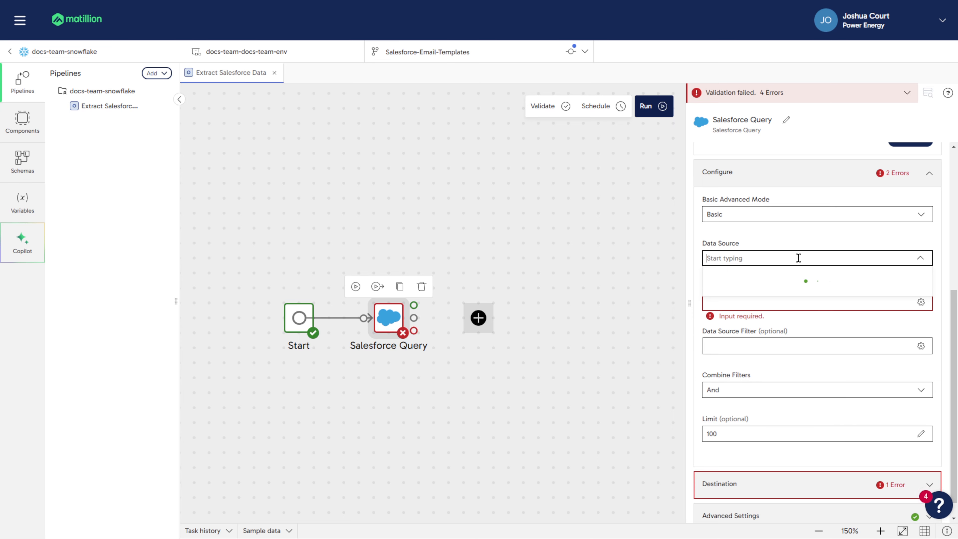
type("EmailTemplate")
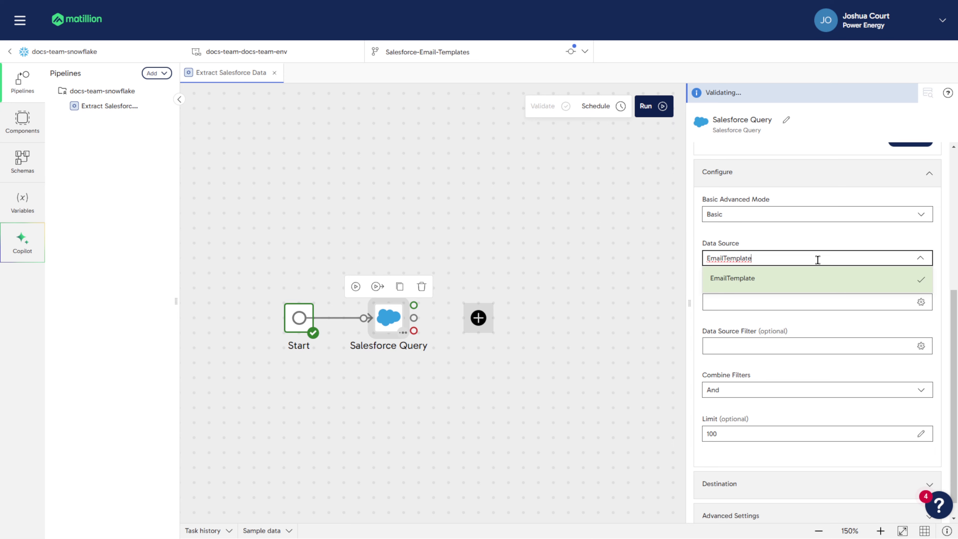
left_click(727, 279)
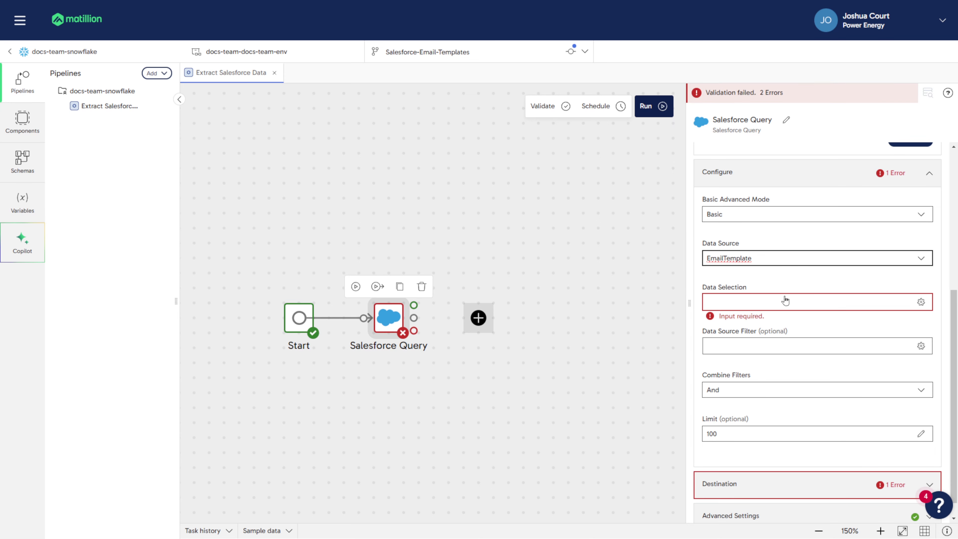
Step: Include all available EmailTemplate columns in the Salesforce Query's data selection and save it
left_click(770, 308)
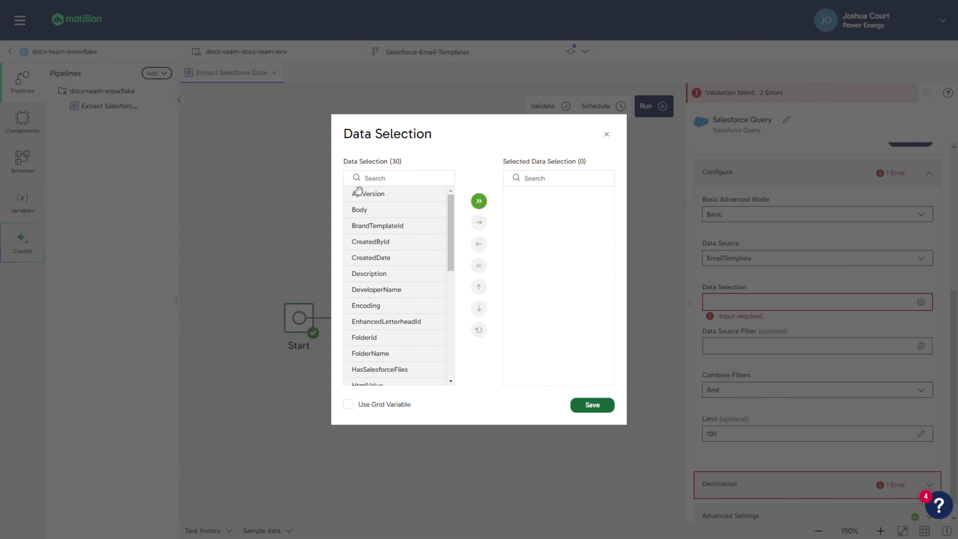
left_click(478, 202)
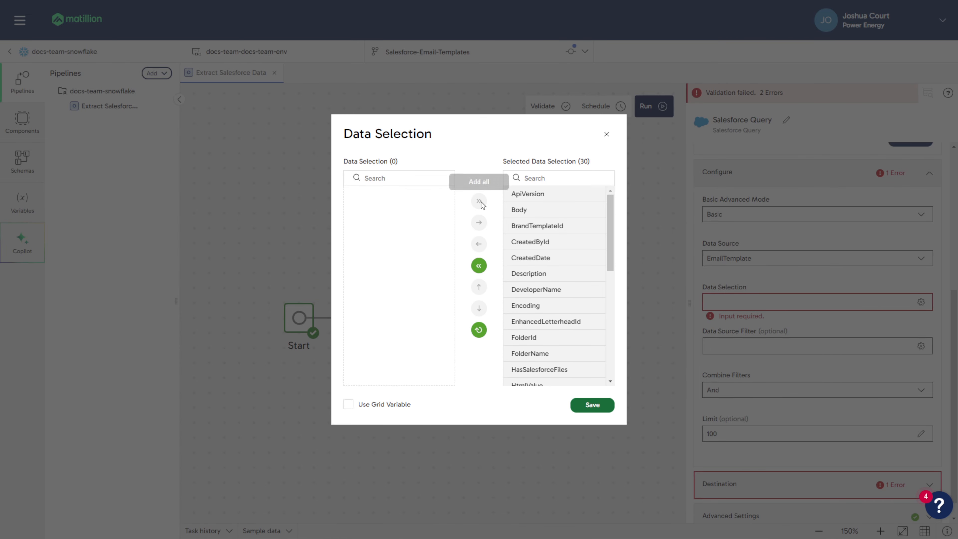
left_click(591, 412)
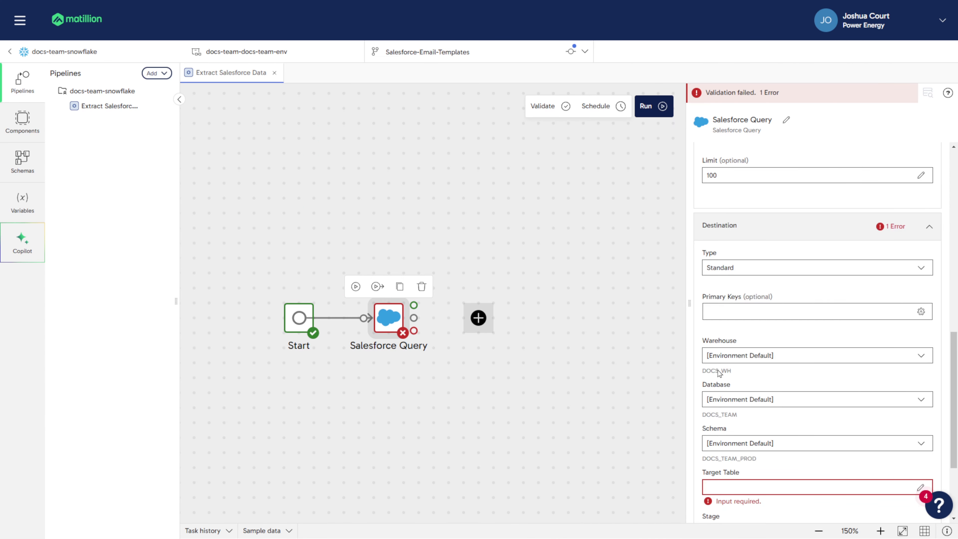
Step: Set the Salesforce Query's destination target table to salesforce_email_templates
scroll(719, 373, "down", 2)
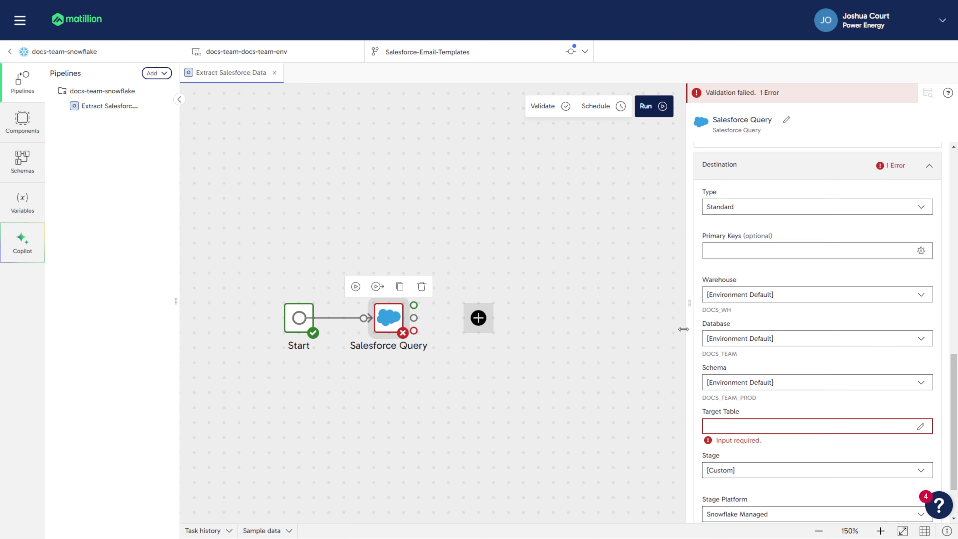
scroll(772, 375, "down", 1)
scroll(772, 374, "down", 3)
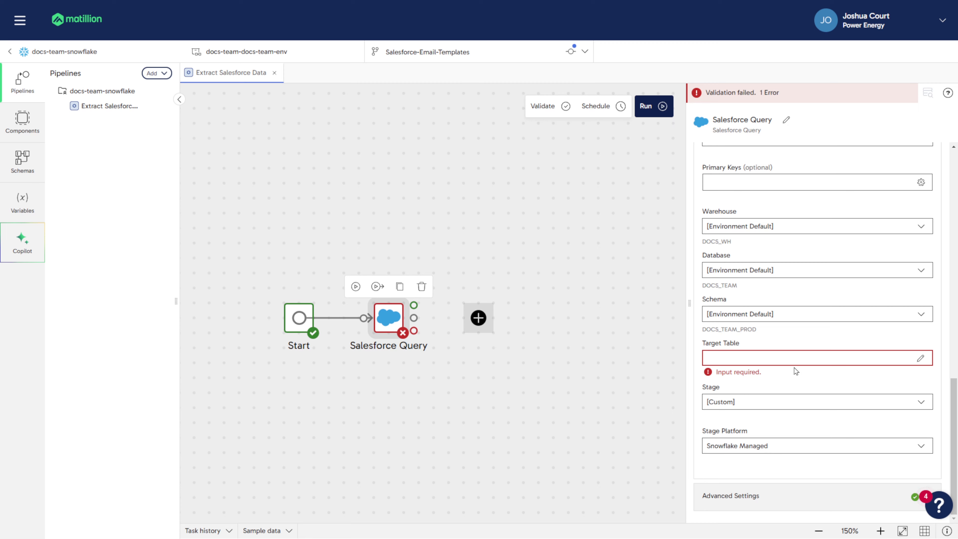
left_click(795, 363)
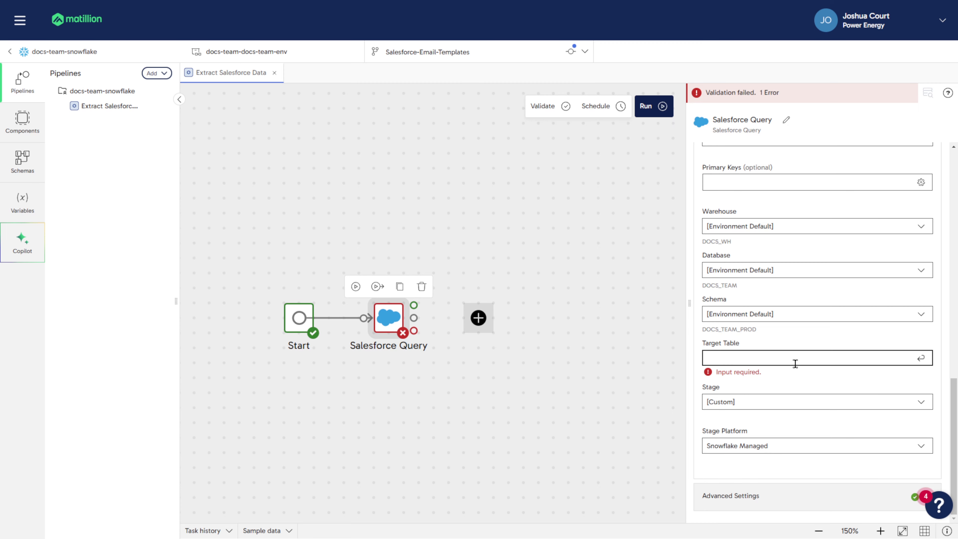
type("salesforce_email_templates")
left_click(763, 384)
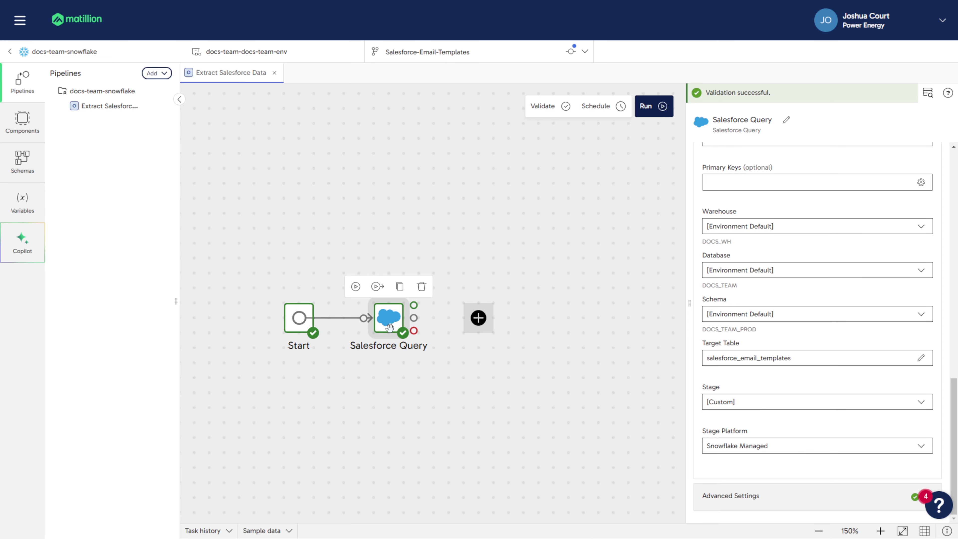
Step: Validate the pipeline, then sample the Salesforce Query's data and enlarge the preview to examine the rows
left_click(543, 106)
left_click(270, 530)
left_click(368, 419)
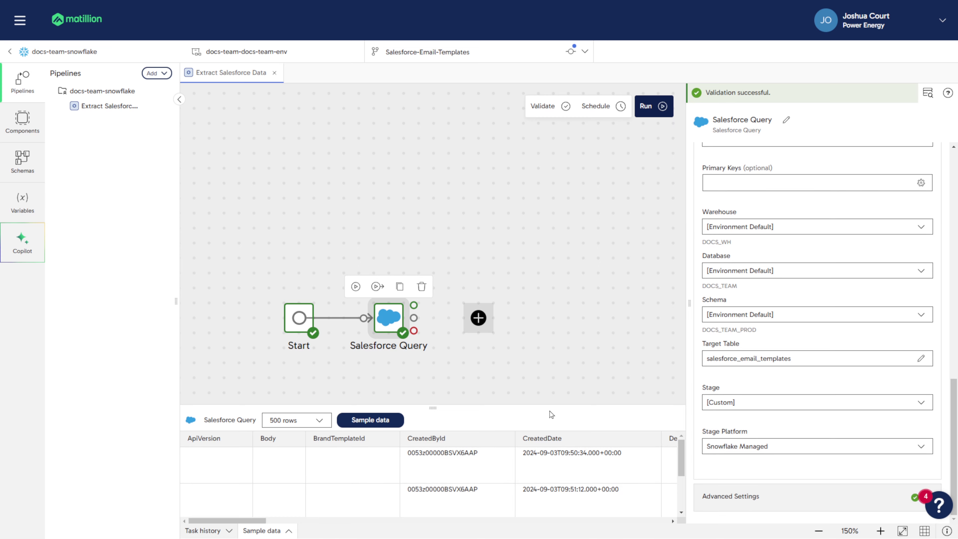
left_click_drag(556, 405, 559, 279)
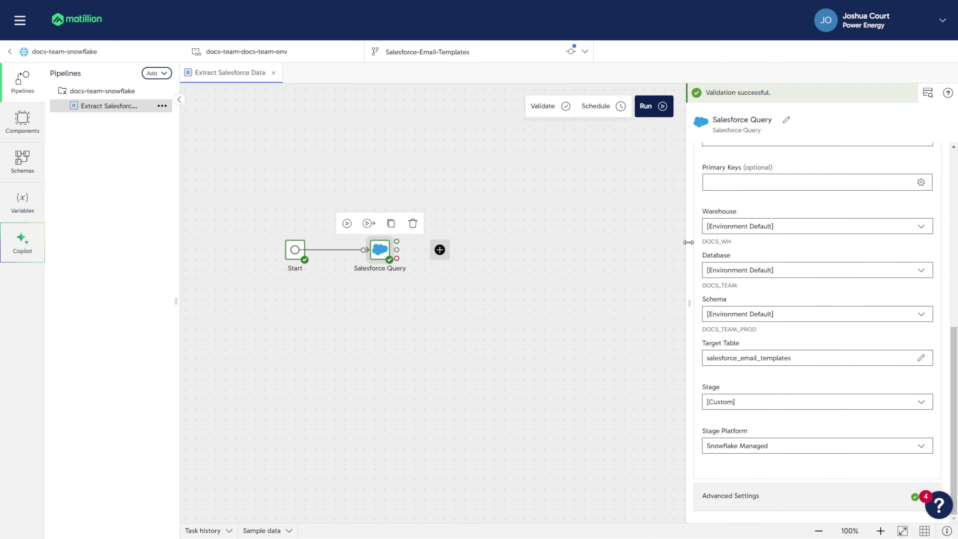
Step: Run the Extract Salesforce Data pipeline and open the task details of that run
left_click(669, 109)
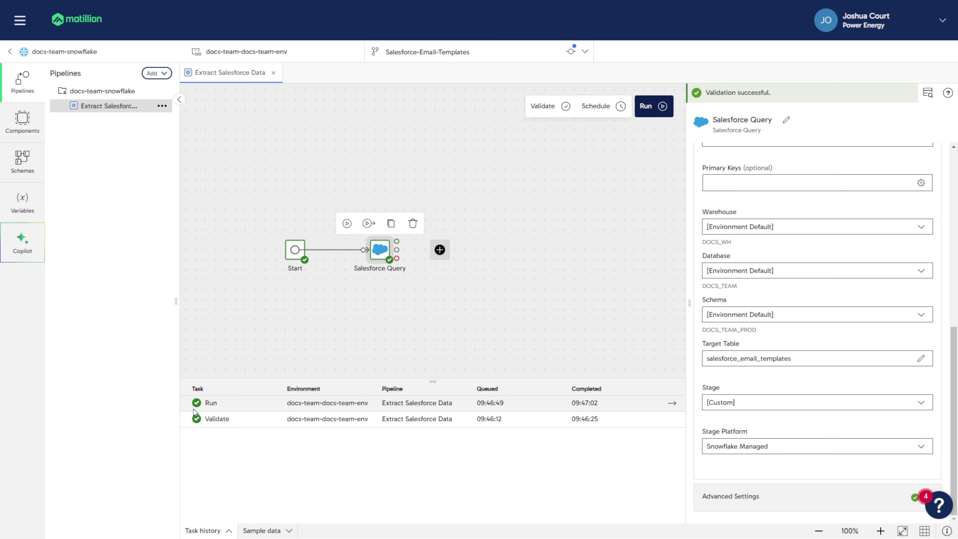
left_click(672, 403)
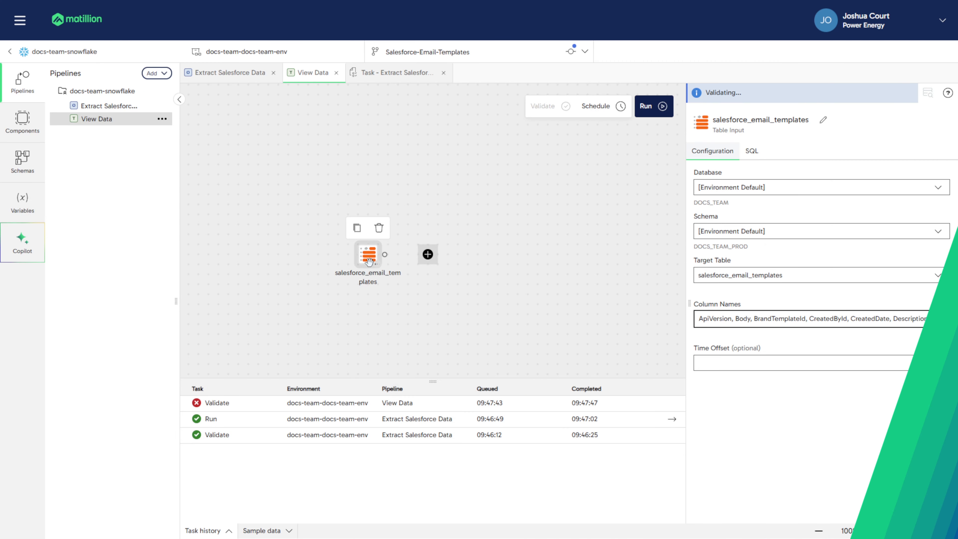
Step: Sample the salesforce_email_templates table input in the View Data pipeline and examine its columns through HtmlValue
left_click(279, 535)
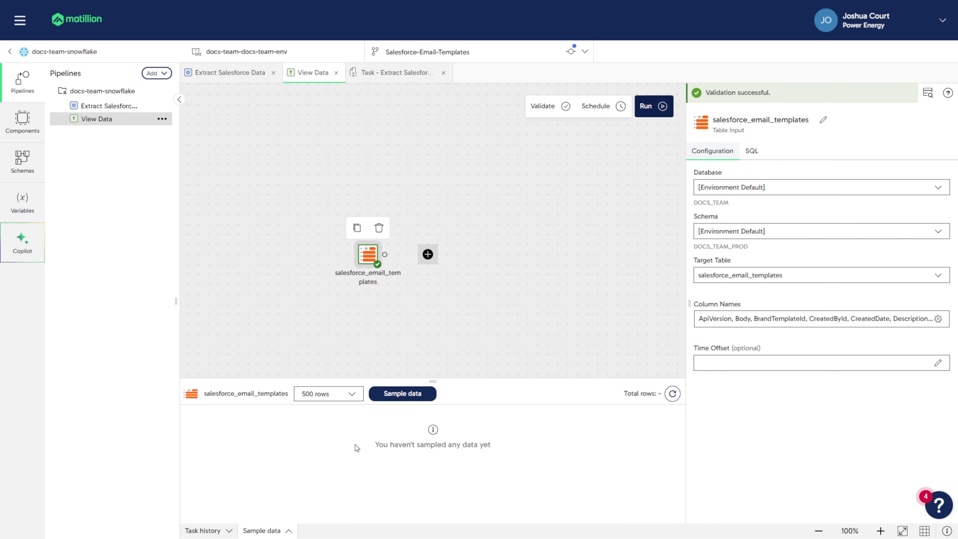
left_click(402, 392)
left_click_drag(456, 380, 456, 308)
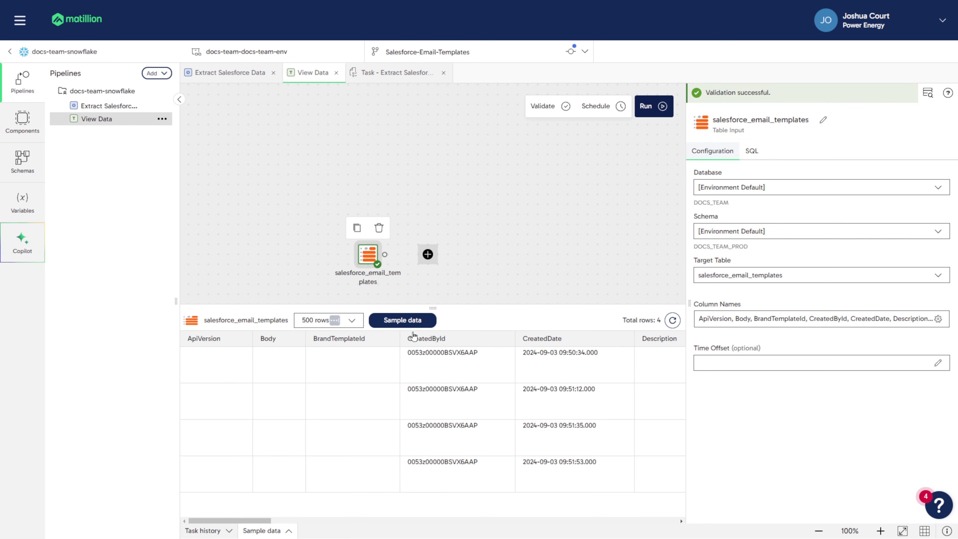
left_click_drag(226, 521, 371, 520)
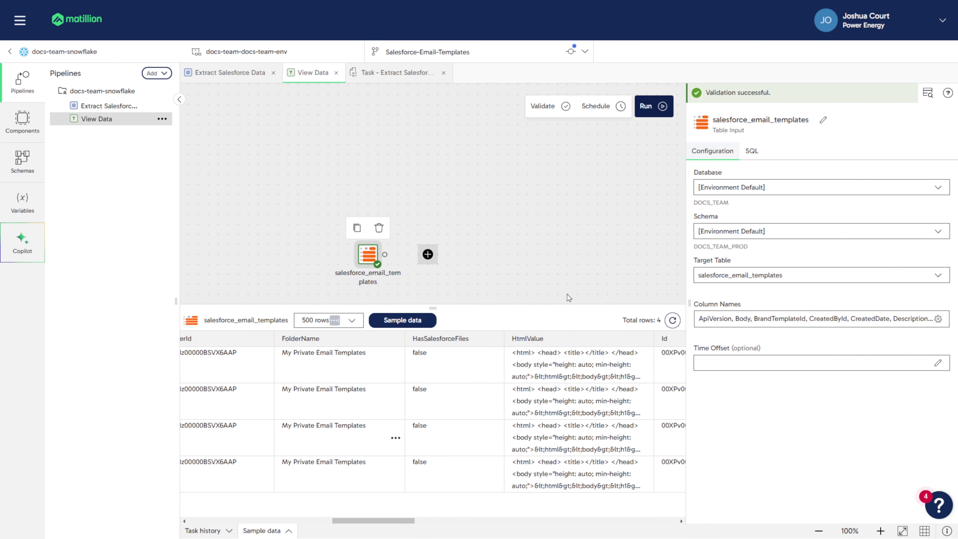